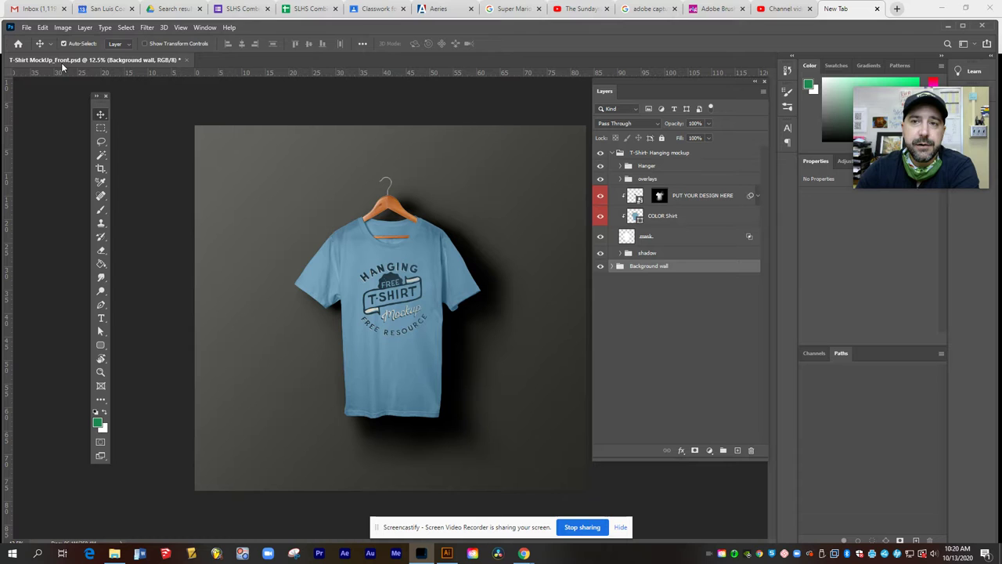
# Step: Collapse the T-Shirt- Hanging mockup layer group in the Layers panel
pyautogui.click(611, 153)
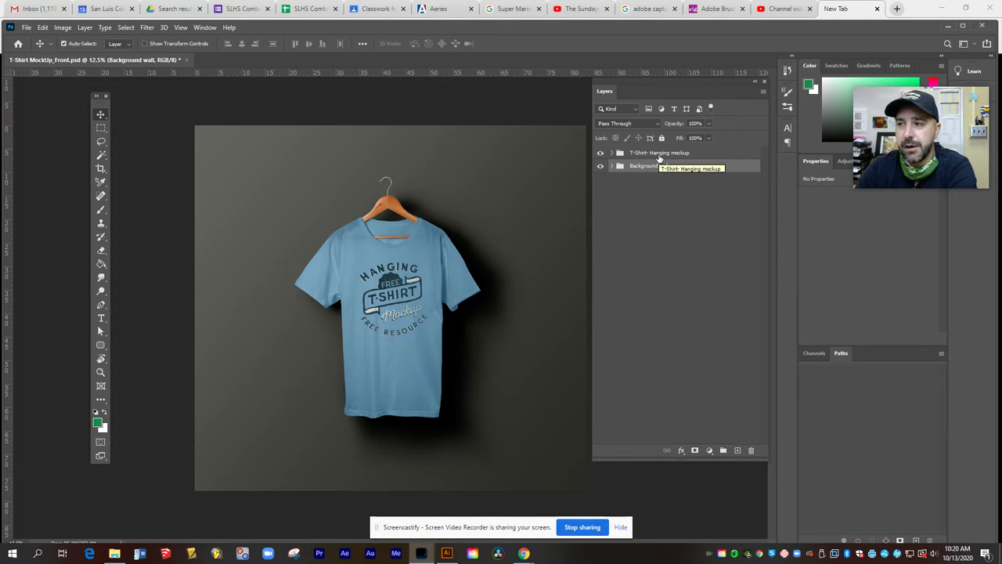
# Step: Recolour the Color bg wall fill from dark gray to pale cream eee5c8
pyautogui.click(611, 166)
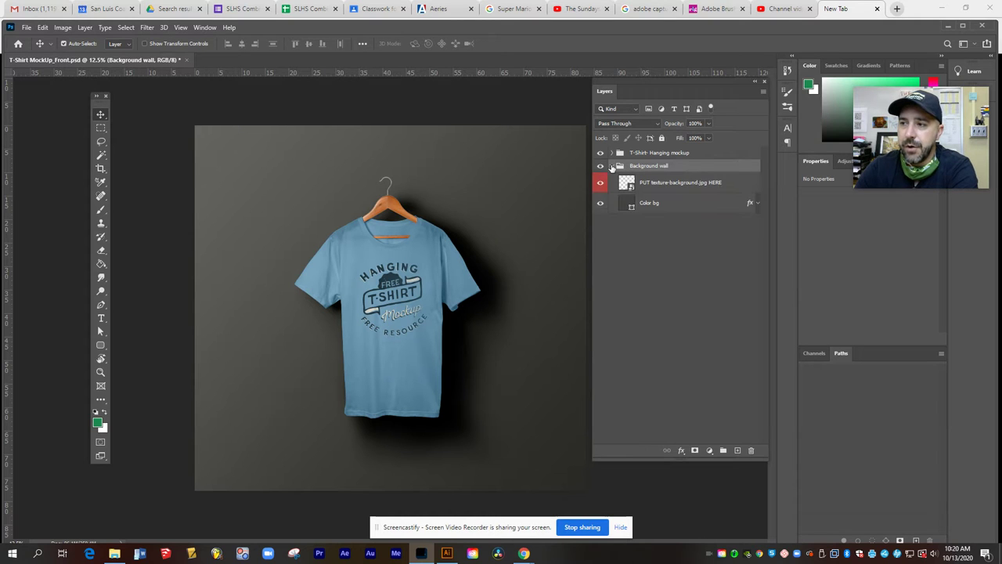
pyautogui.doubleClick(632, 207)
pyautogui.click(482, 310)
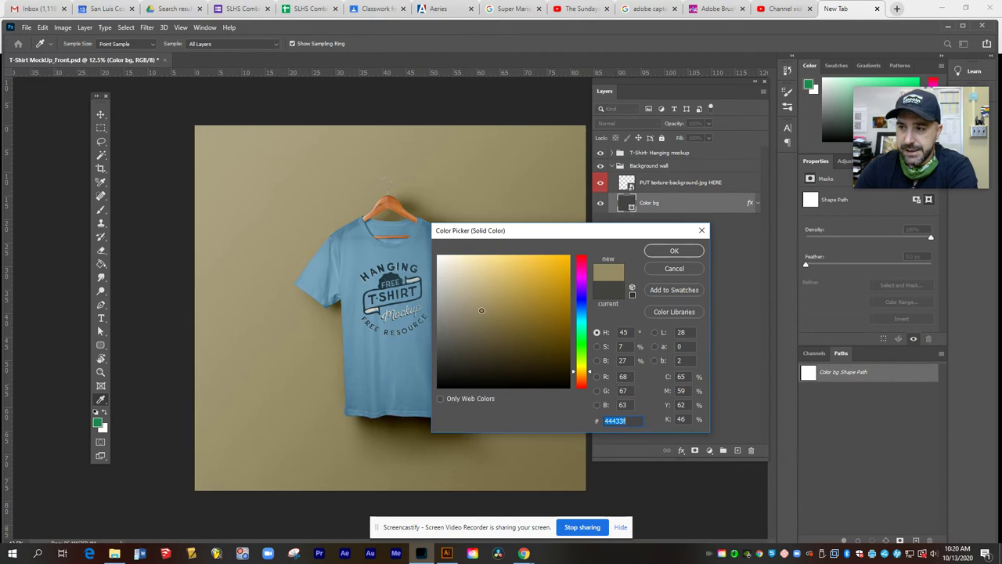
pyautogui.moveTo(482, 310)
pyautogui.mouseDown()
pyautogui.moveTo(485, 276)
pyautogui.moveTo(458, 264)
pyautogui.mouseUp()
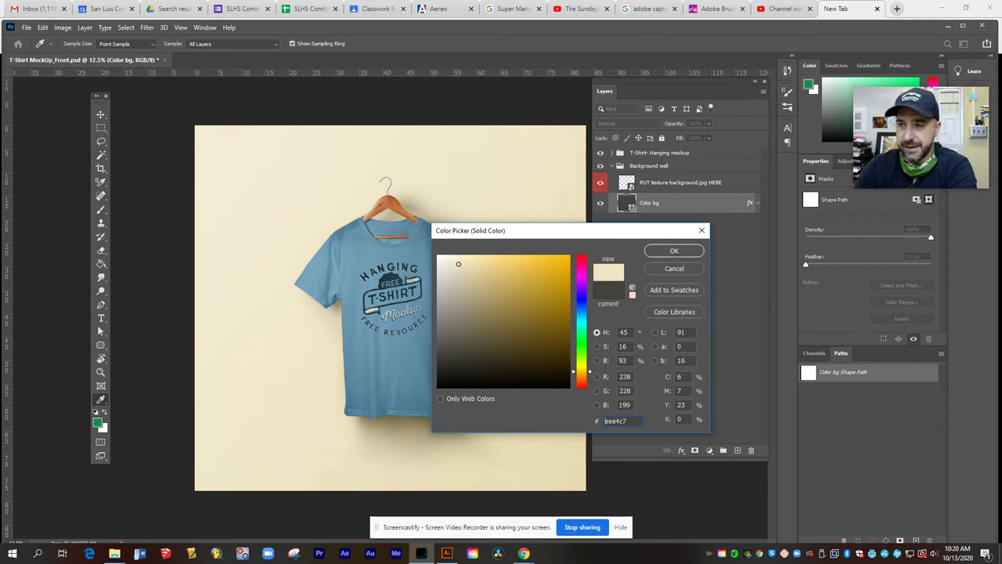
pyautogui.click(674, 250)
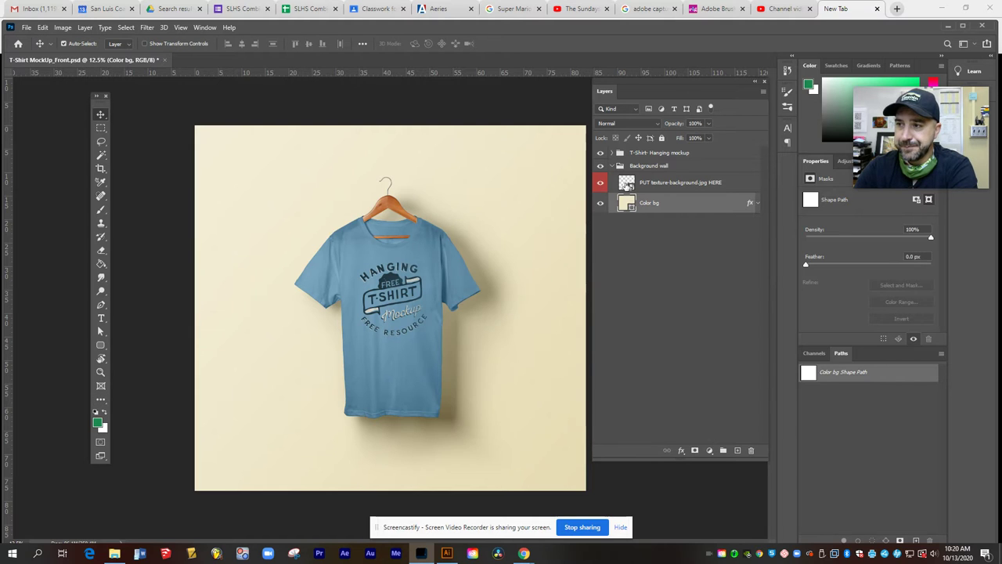
pyautogui.click(612, 166)
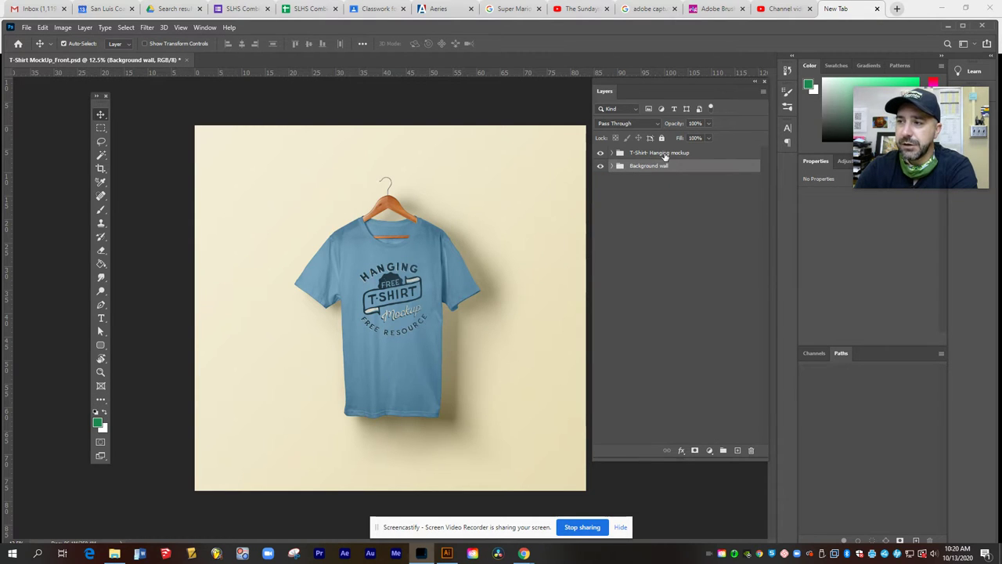
# Step: Expand the T-Shirt- Hanging mockup group and open the PUT YOUR DESIGN HERE smart object
pyautogui.click(612, 154)
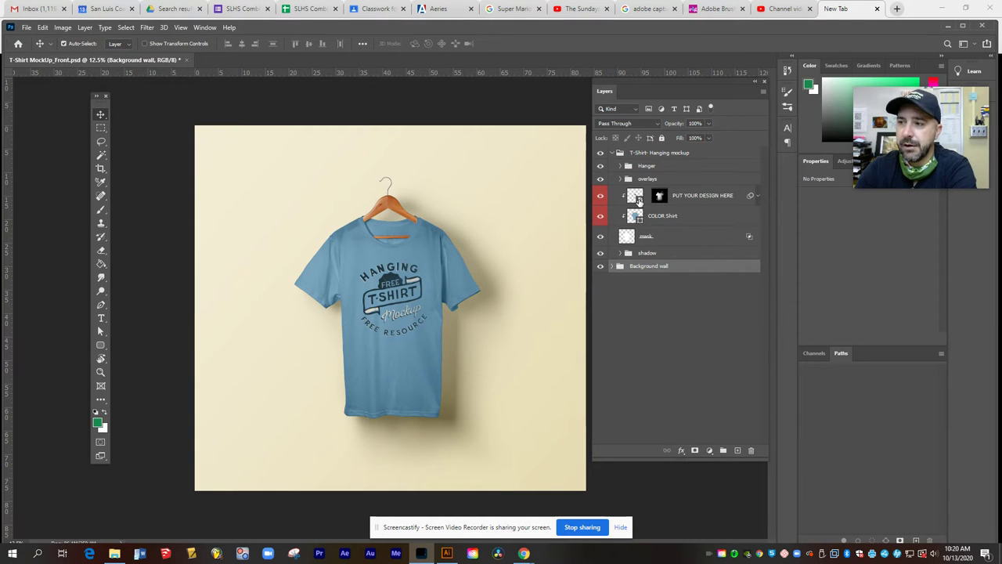
pyautogui.doubleClick(636, 196)
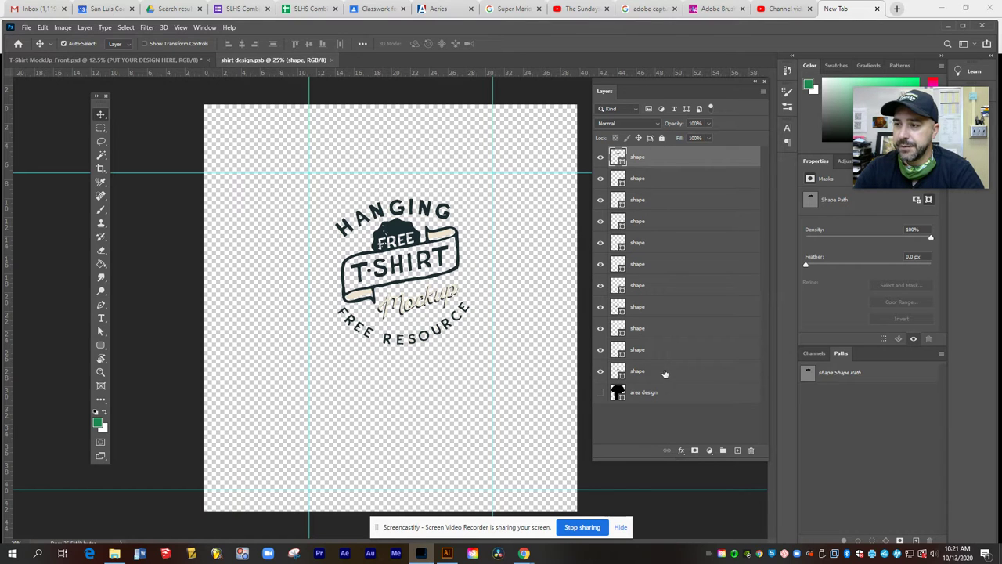
# Step: Delete all placeholder shape layers, leaving only area design, then switch to Illustrator
pyautogui.keyDown('shift'); pyautogui.click(665, 373); pyautogui.keyUp('shift')
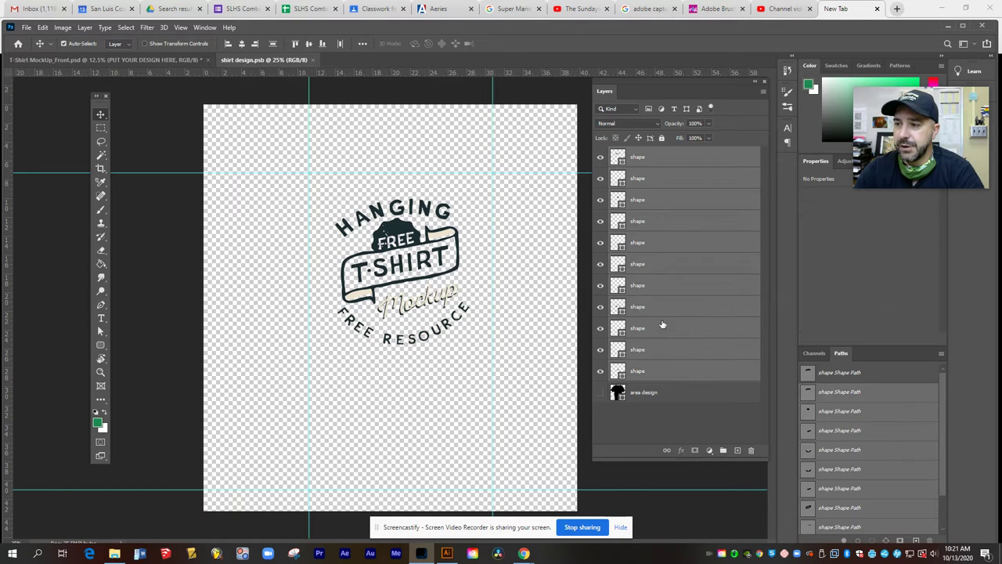
pyautogui.click(751, 453)
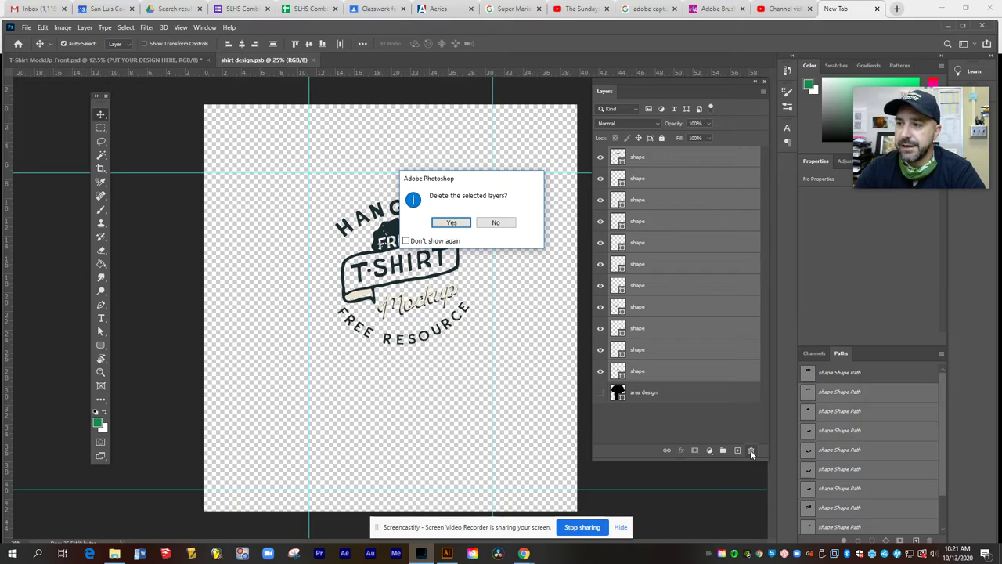
pyautogui.click(454, 227)
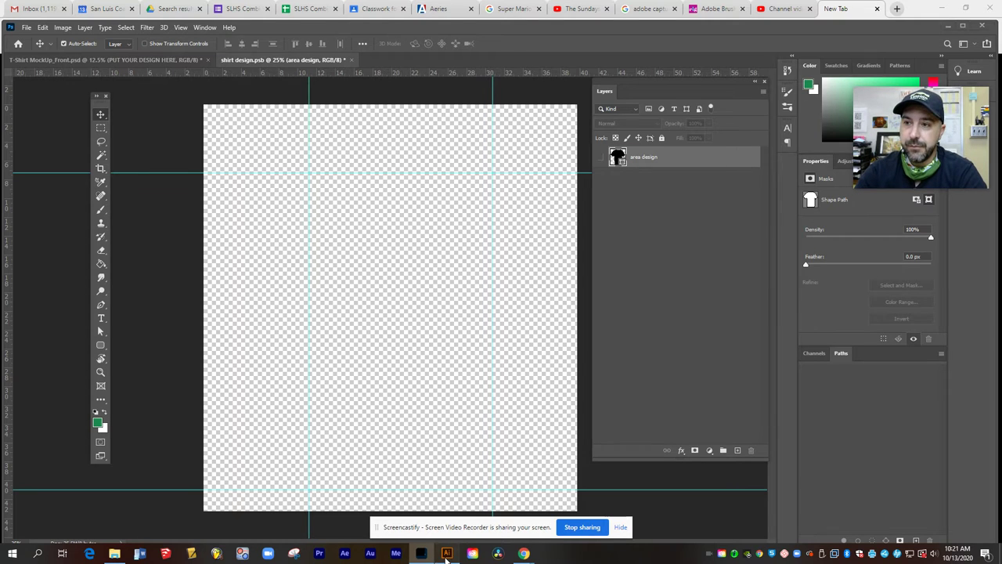
pyautogui.click(447, 553)
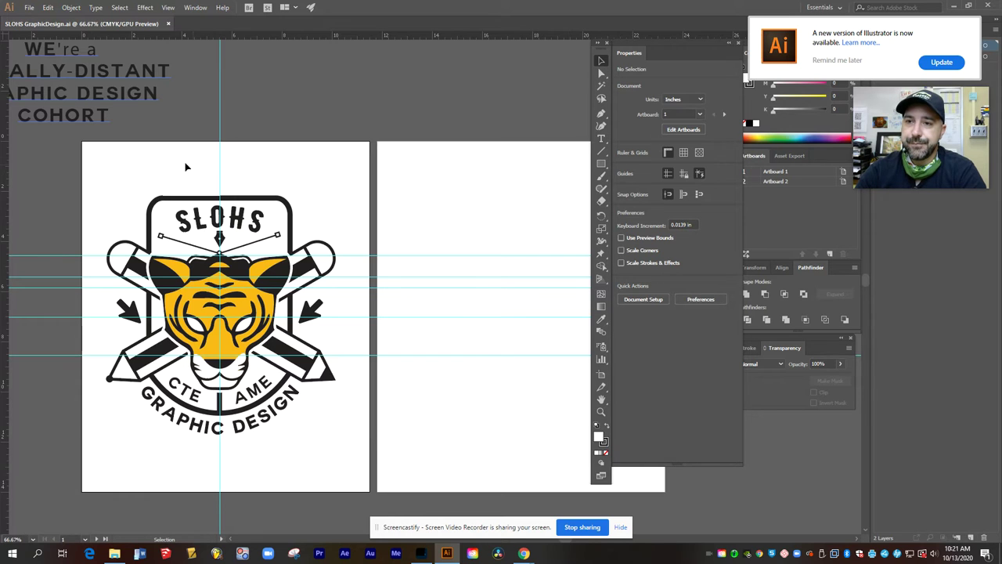
# Step: Select and copy the entire SLOHS tiger logo, then return to Photoshop
pyautogui.moveTo(89, 157); pyautogui.dragTo(360, 469)
pyautogui.press('a')
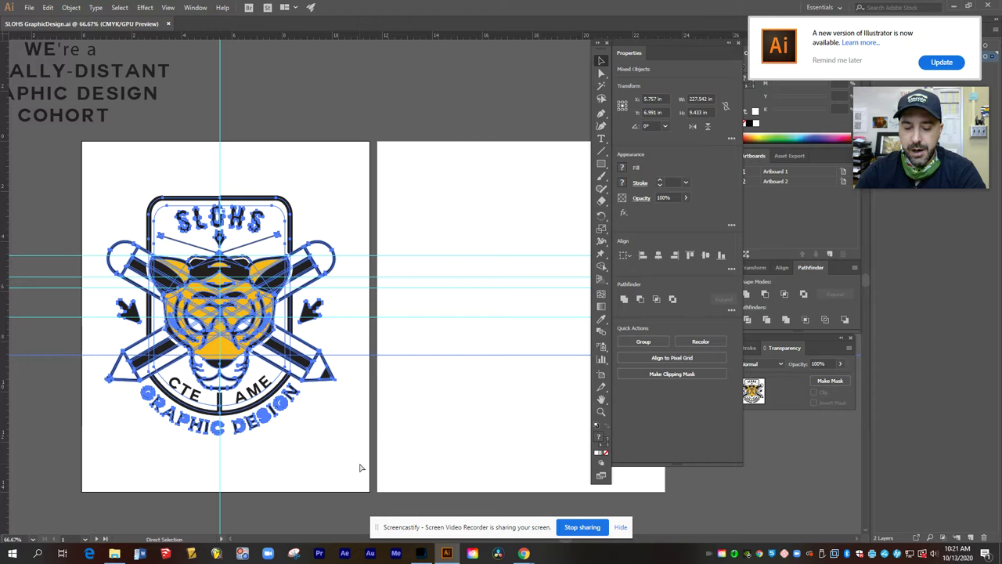
pyautogui.press('v')
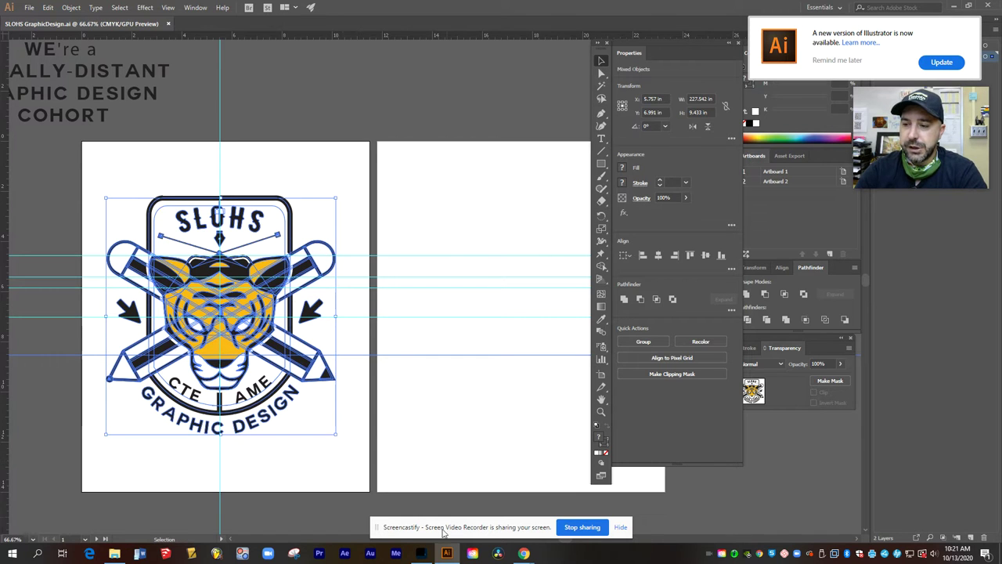
pyautogui.click(421, 553)
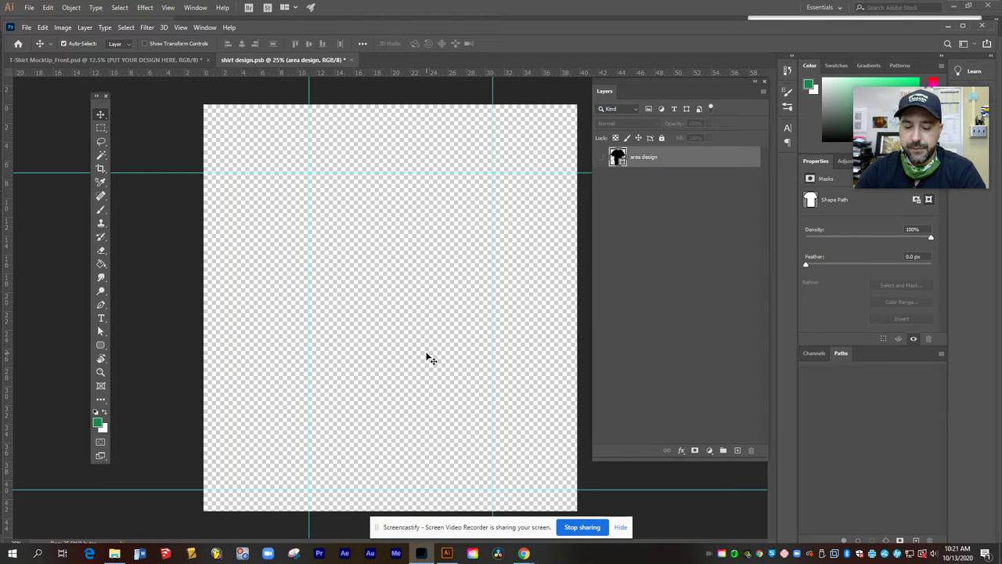
# Step: Paste the copied SLOHS logo into shirt design.psb as a Smart Object
pyautogui.hotkey('ctrl', 'v')
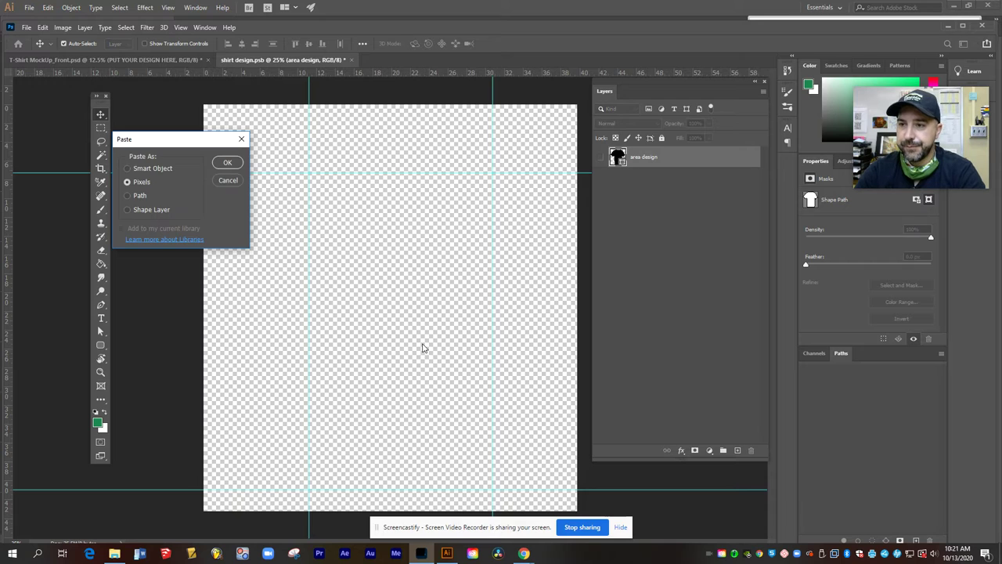
pyautogui.moveTo(180, 141); pyautogui.dragTo(188, 99)
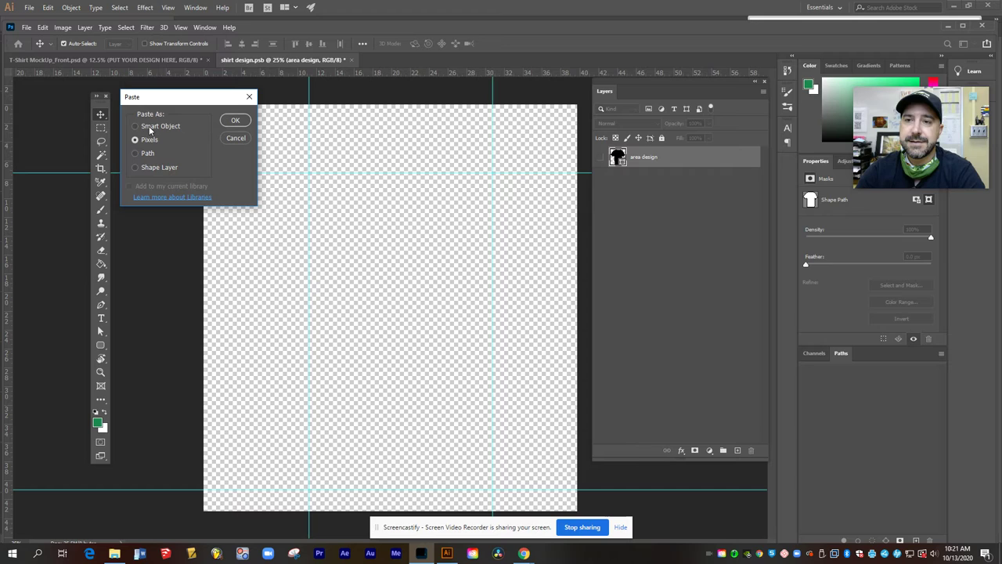
pyautogui.click(150, 128)
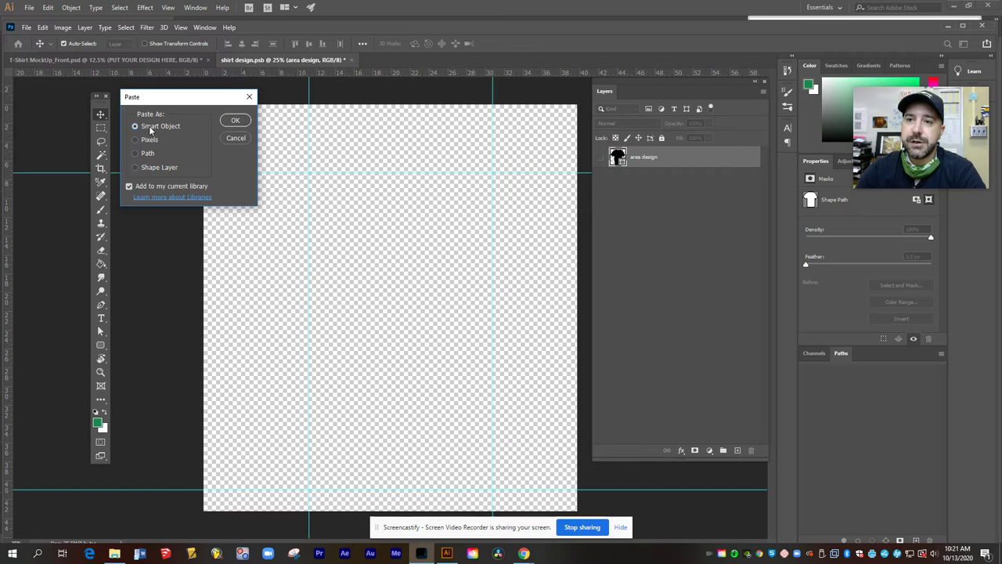
pyautogui.click(246, 123)
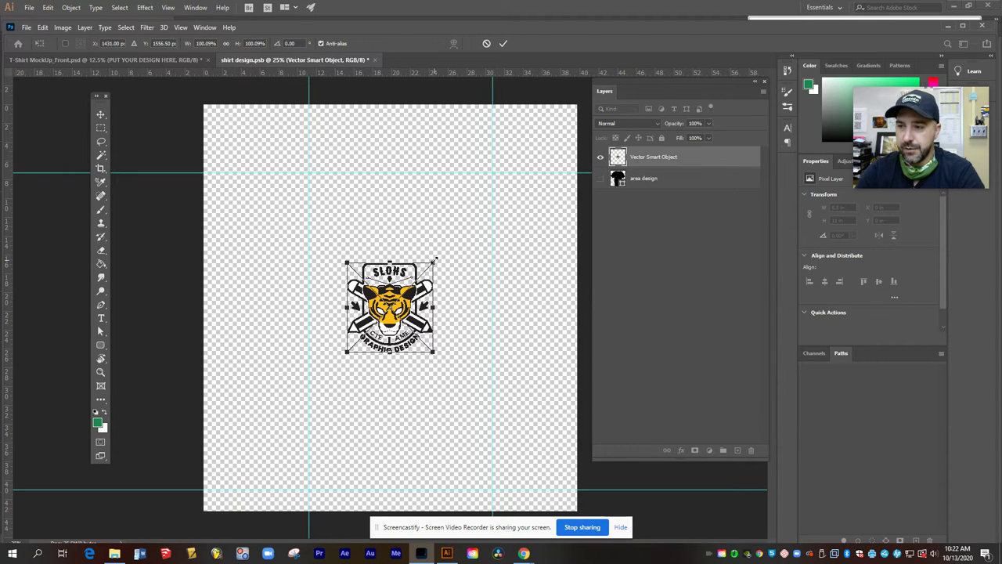
# Step: Scale the SLOHS logo to about 190% (17.431 × 18.139 in), position it, and commit
pyautogui.moveTo(435, 260); pyautogui.dragTo(492, 201)
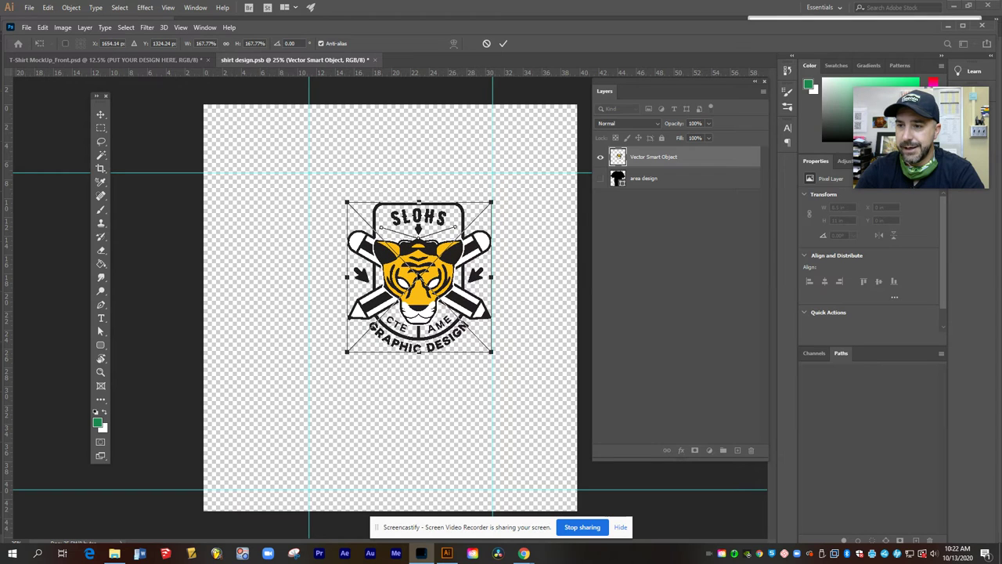
pyautogui.moveTo(350, 349); pyautogui.dragTo(317, 382)
pyautogui.moveTo(493, 198)
pyautogui.mouseDown()
pyautogui.moveTo(505, 192)
pyautogui.moveTo(485, 209)
pyautogui.mouseUp()
pyautogui.moveTo(413, 246); pyautogui.dragTo(419, 249)
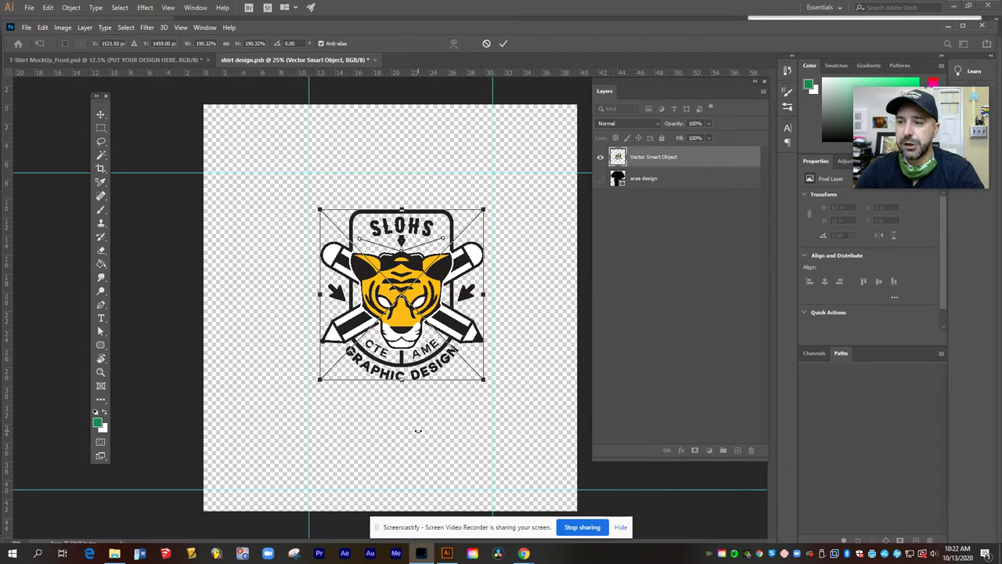
pyautogui.click(504, 43)
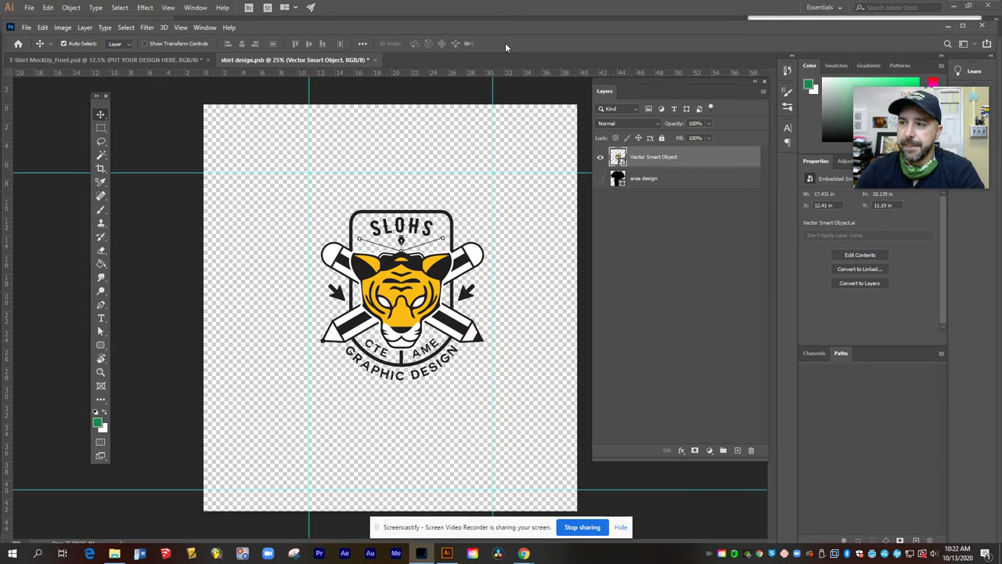
# Step: Close shirt design.psb with its changes saved so the logo appears on the mockup
pyautogui.click(376, 60)
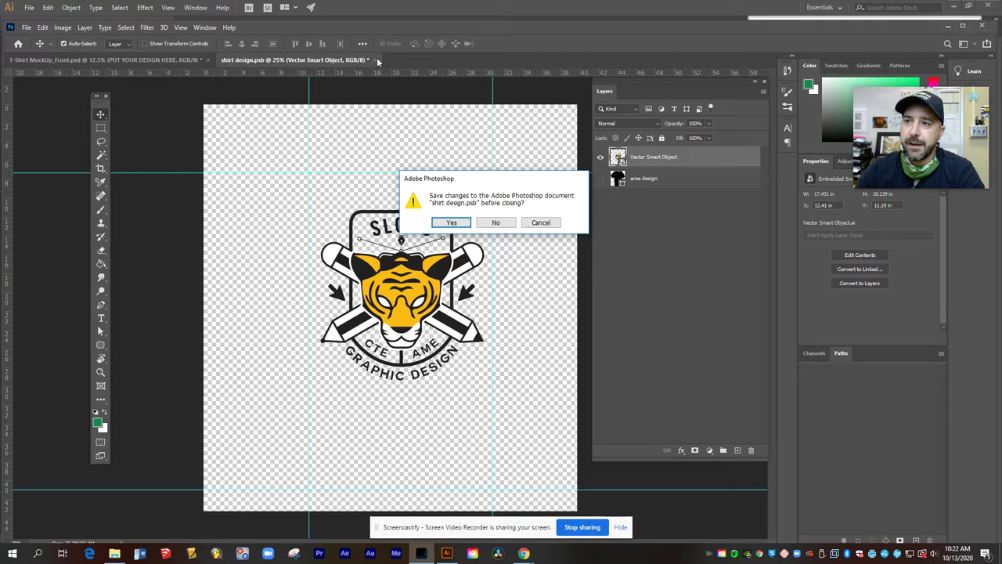
pyautogui.click(463, 225)
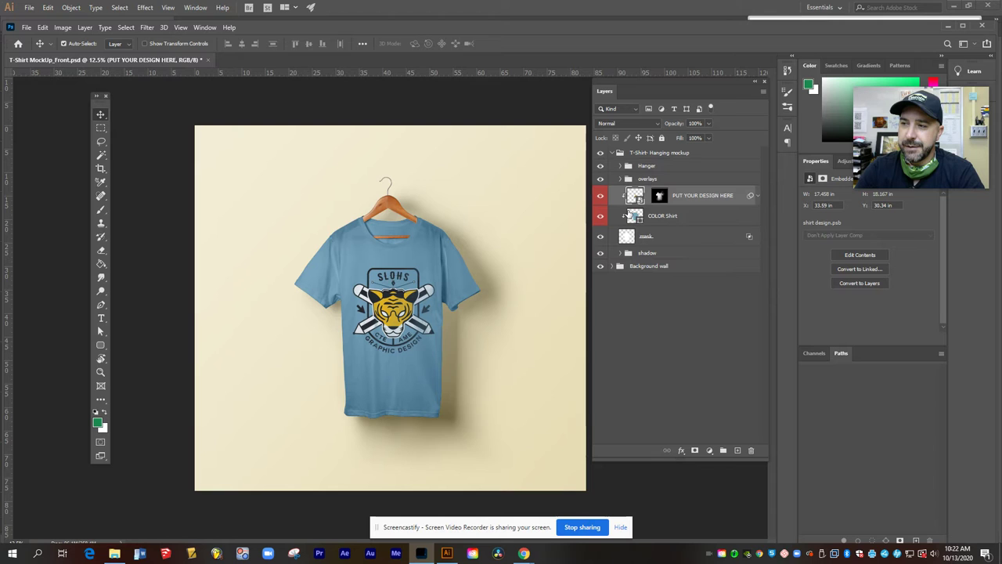
# Step: Reopen shirt design.psb, shrink the logo to about 156%, move it higher, and close
pyautogui.doubleClick(641, 199)
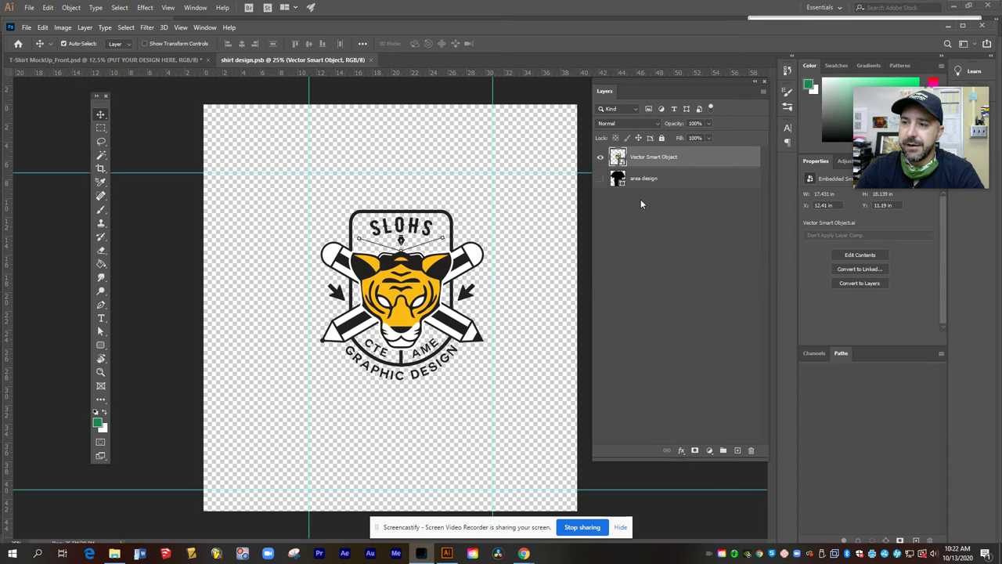
pyautogui.hotkey('ctrl', 't')
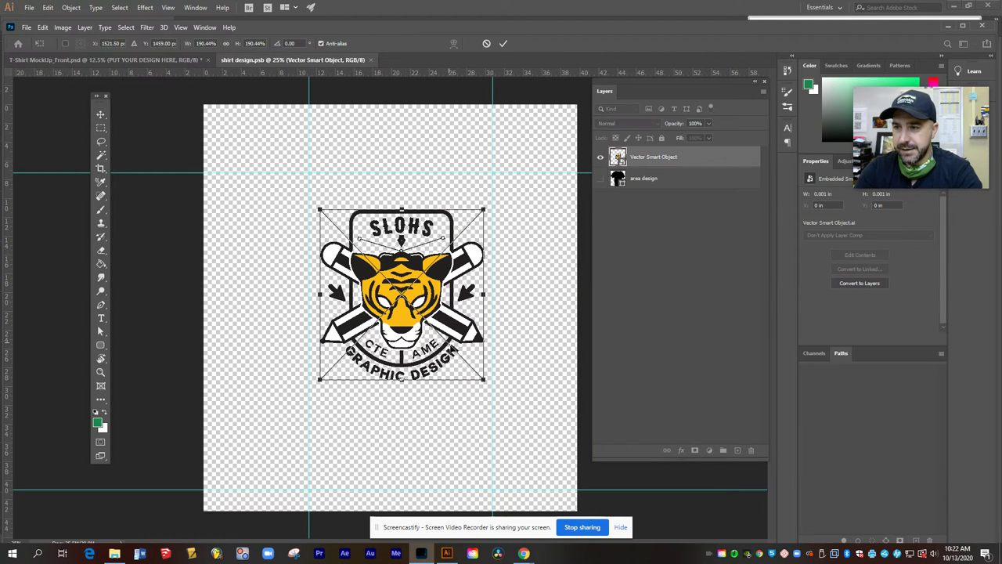
pyautogui.moveTo(482, 380); pyautogui.dragTo(470, 364)
pyautogui.moveTo(409, 301); pyautogui.dragTo(408, 269)
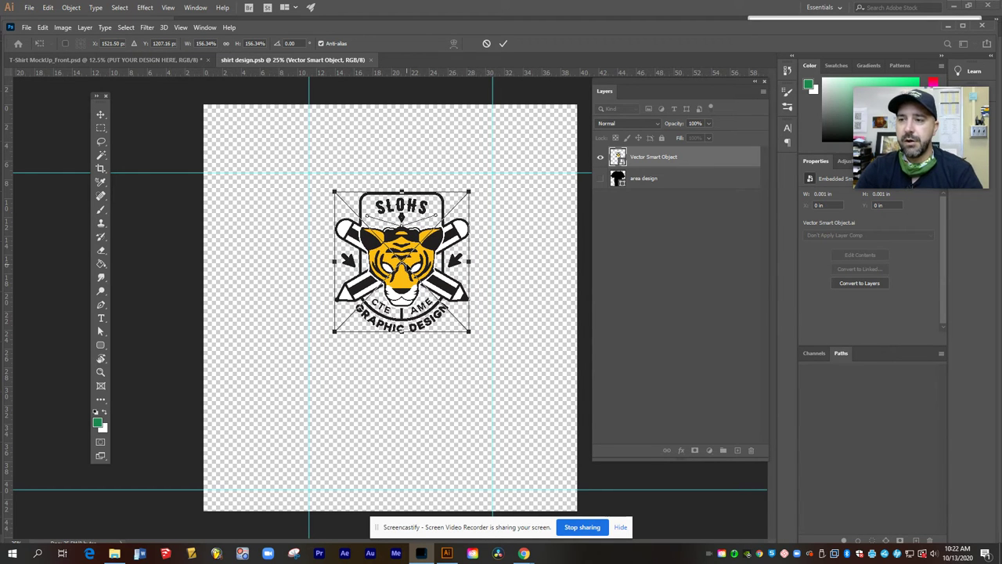
pyautogui.click(503, 44)
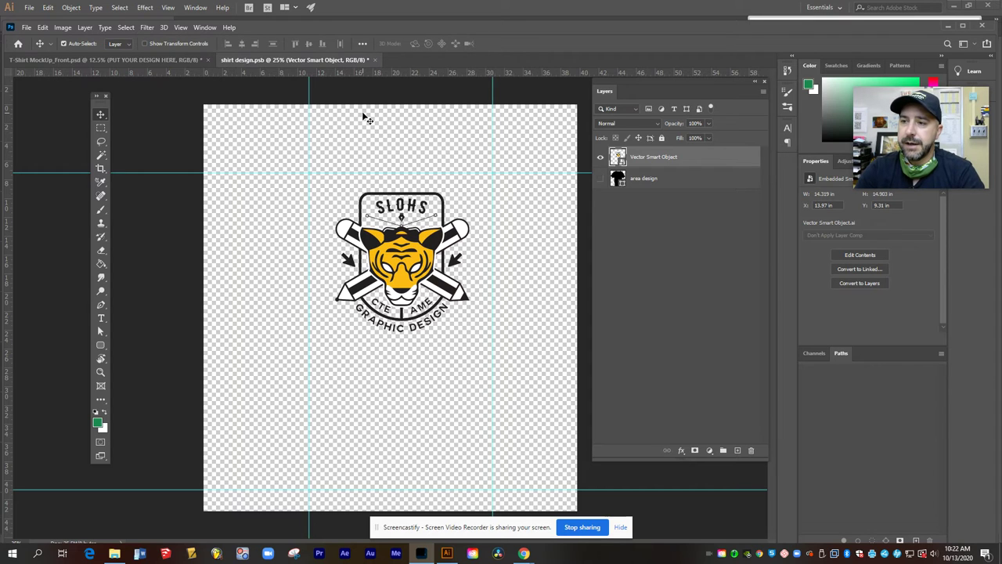
pyautogui.click(374, 60)
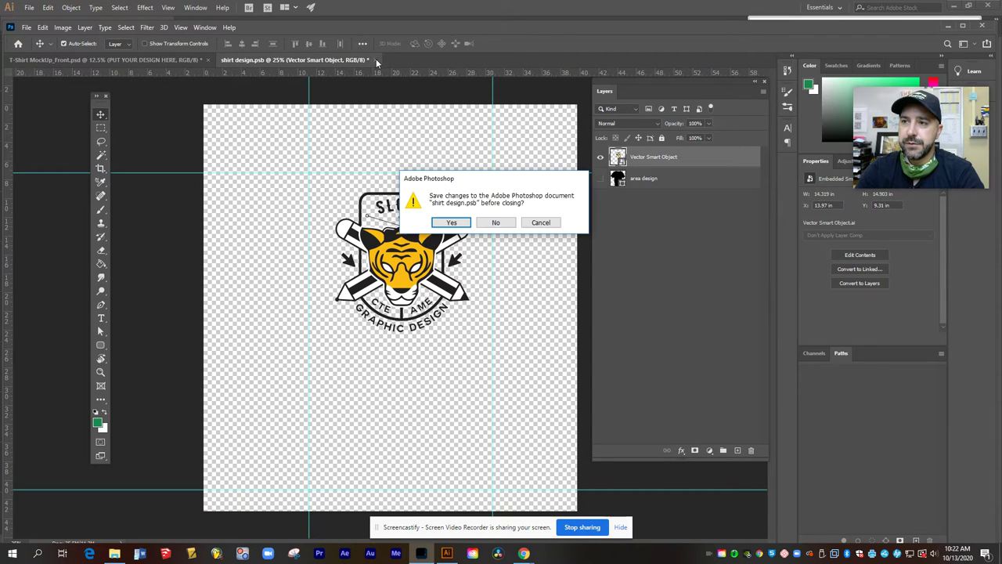
# Step: Save the shirt design changes on closing and zoom the mockup in to 25%
pyautogui.click(450, 224)
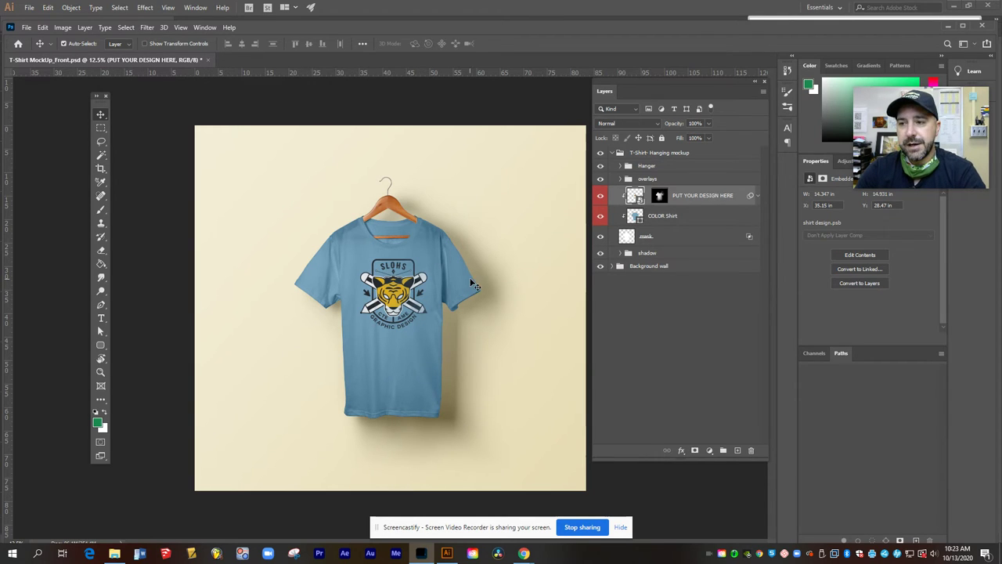
pyautogui.hotkey('ctrl', '+')
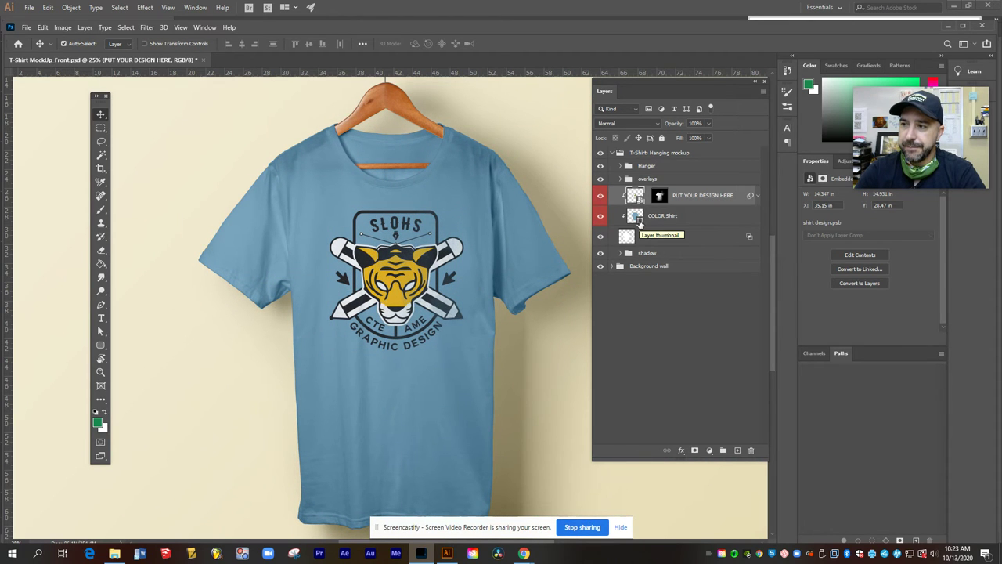
# Step: Recolour the COLOR Shirt fill from blue to the mid grey 74797c
pyautogui.doubleClick(636, 219)
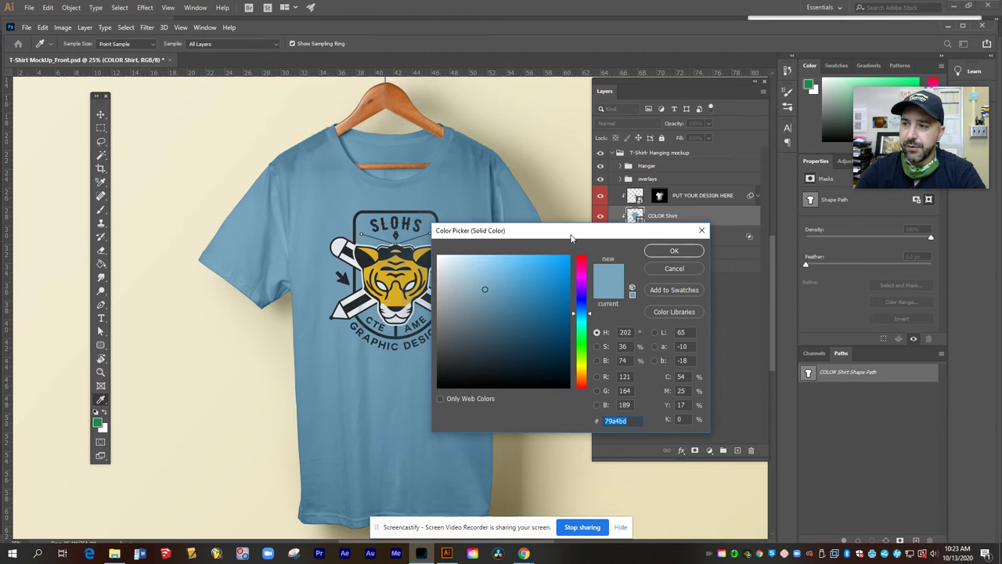
pyautogui.moveTo(572, 238); pyautogui.dragTo(631, 249)
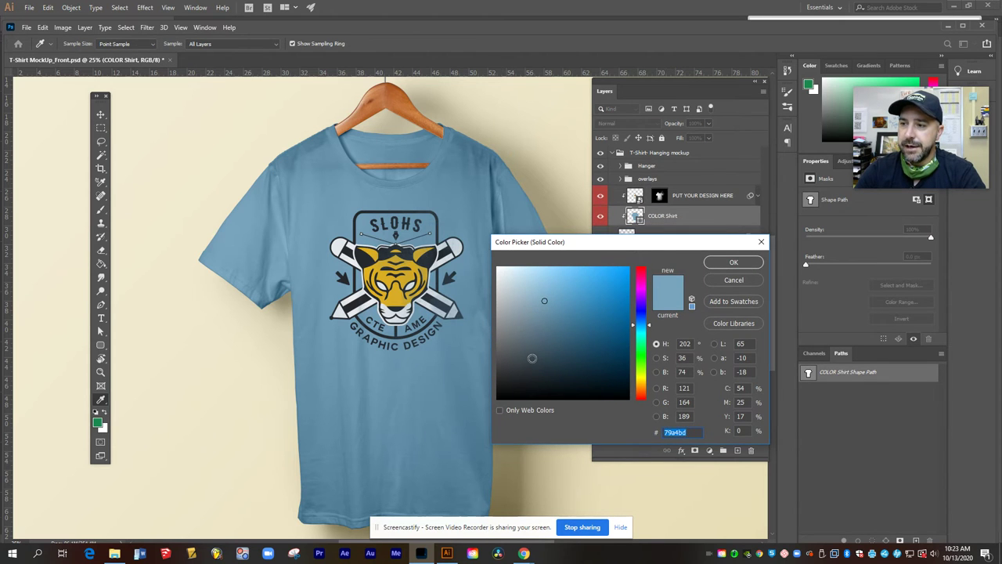
pyautogui.moveTo(528, 362)
pyautogui.mouseDown()
pyautogui.moveTo(516, 374)
pyautogui.moveTo(515, 364)
pyautogui.mouseUp()
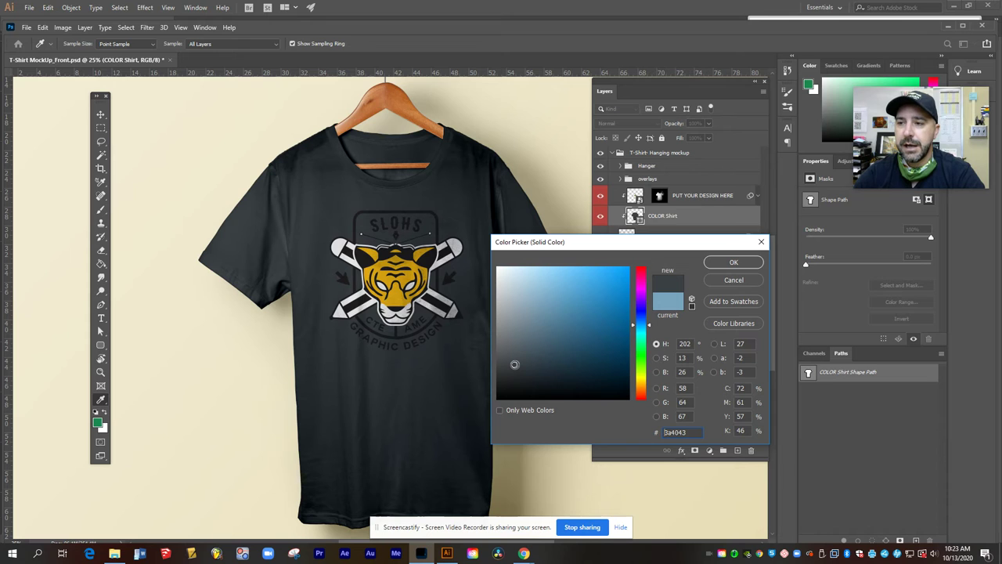
pyautogui.moveTo(514, 364)
pyautogui.mouseDown()
pyautogui.moveTo(538, 344)
pyautogui.moveTo(504, 334)
pyautogui.mouseUp()
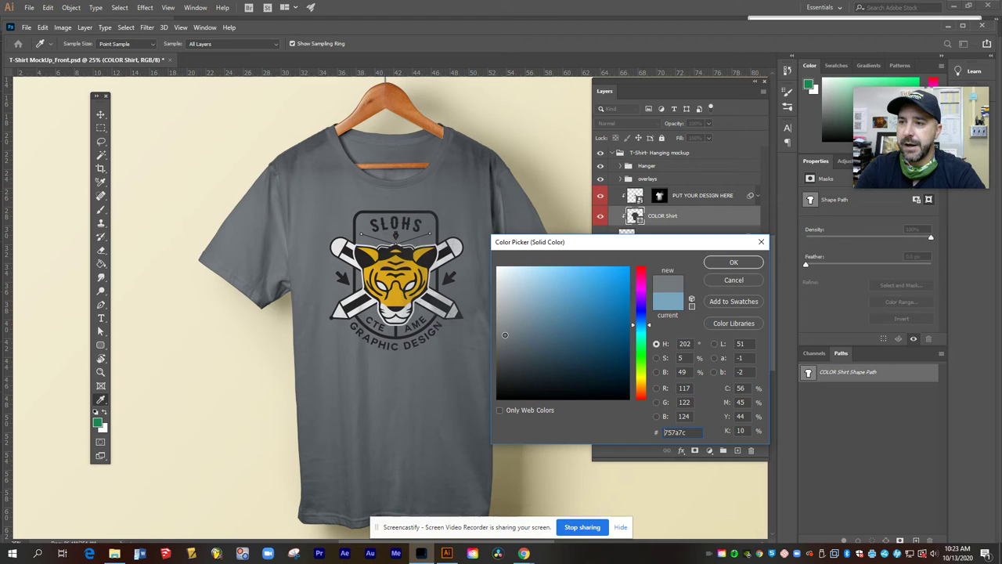
pyautogui.click(725, 263)
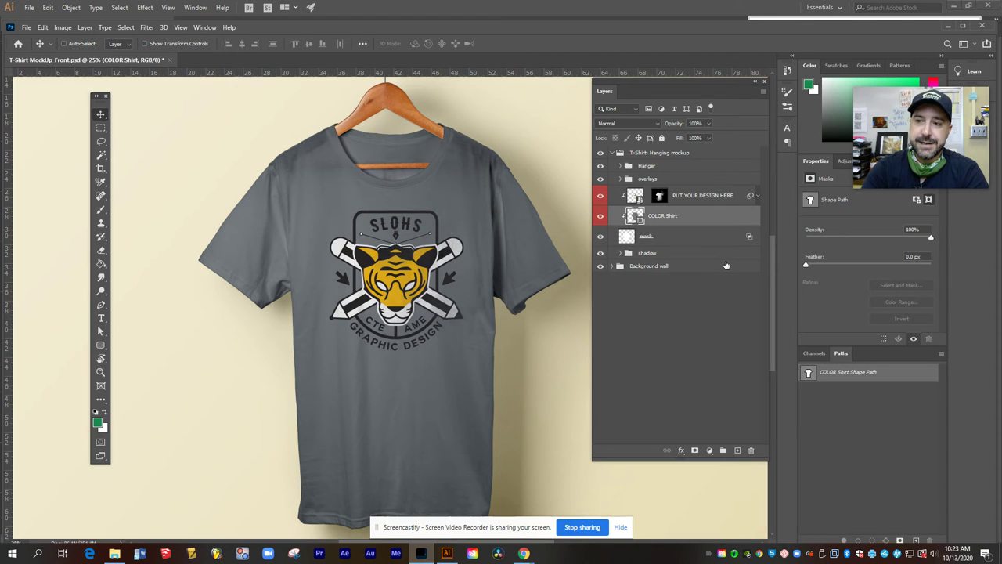
# Step: Fit the mockup on screen and save it locally into the Desktop folder
pyautogui.hotkey('ctrl', '0')
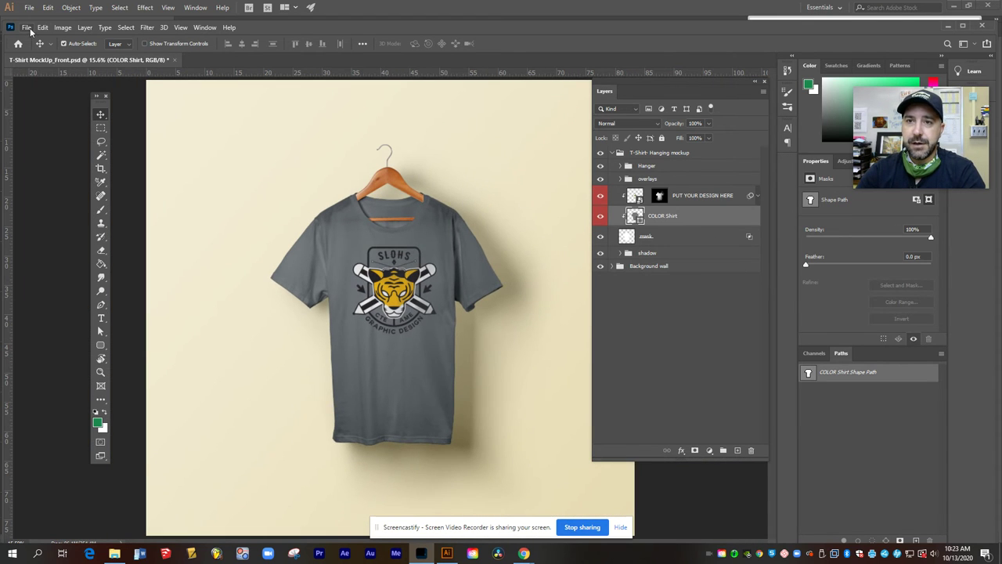
pyautogui.click(28, 28)
pyautogui.click(47, 153)
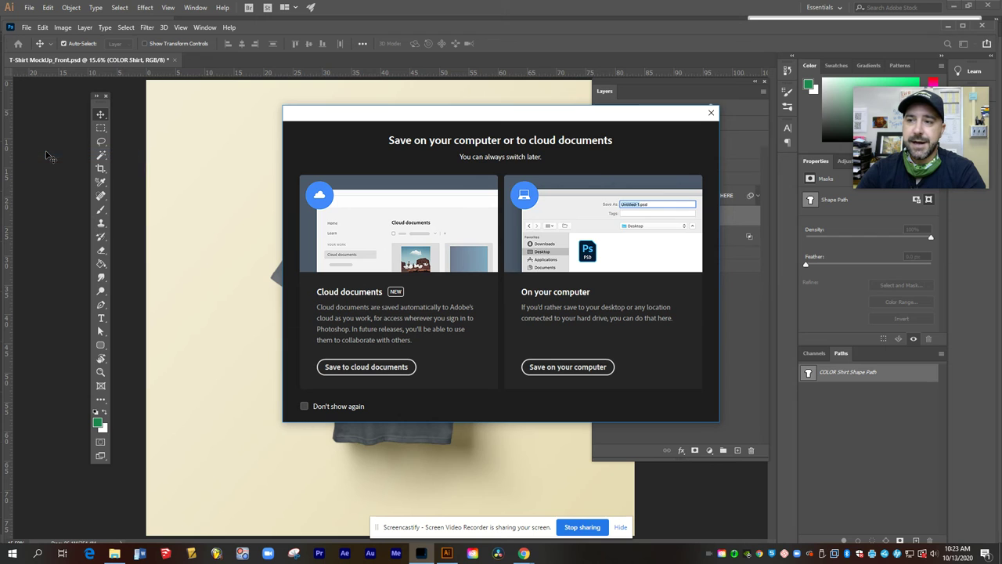
pyautogui.click(574, 370)
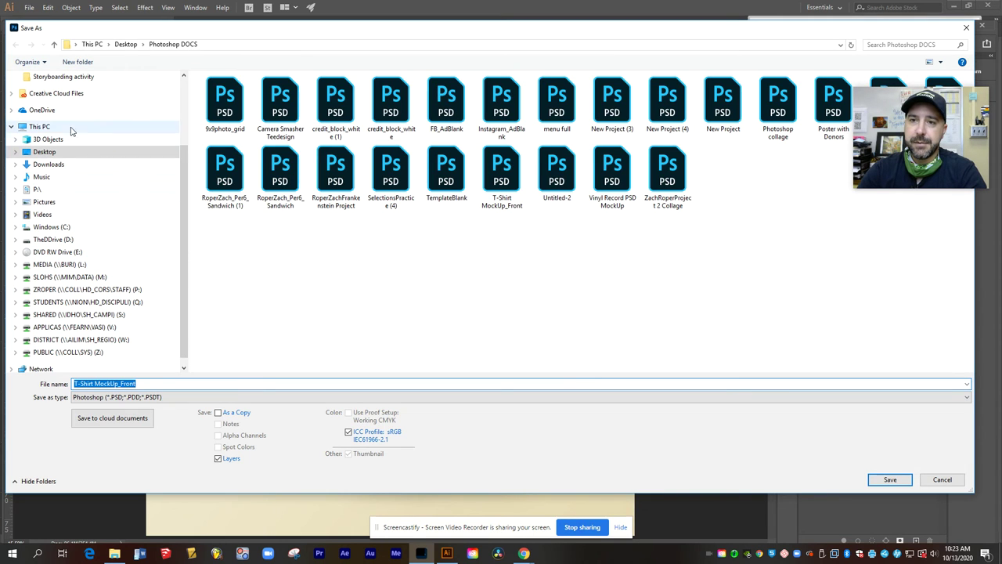
pyautogui.click(45, 151)
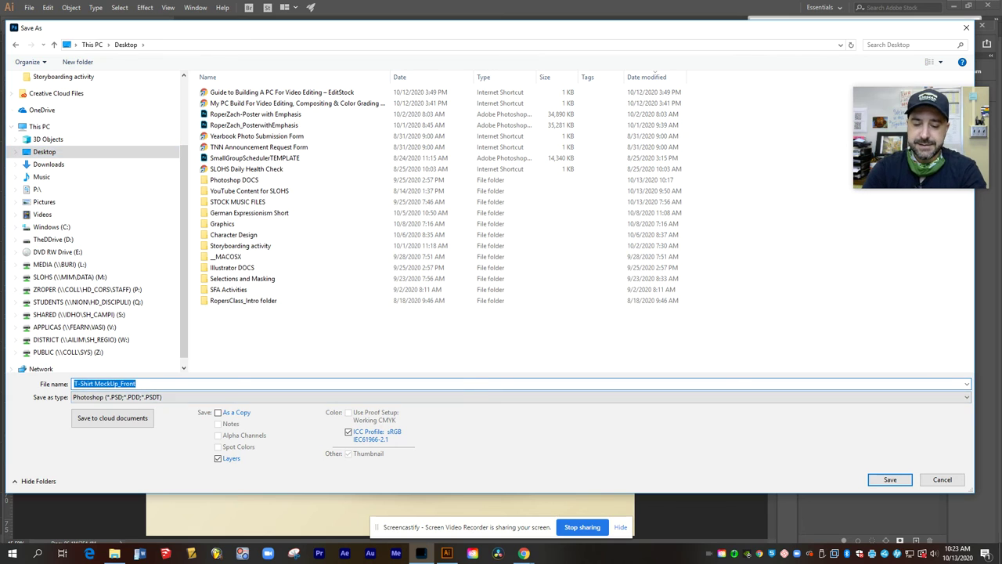
# Step: Name the file with the author's name plus 'Final Tee Mockup' and save as a Maximum-quality (12) JPEG
pyautogui.write('RoperZach')
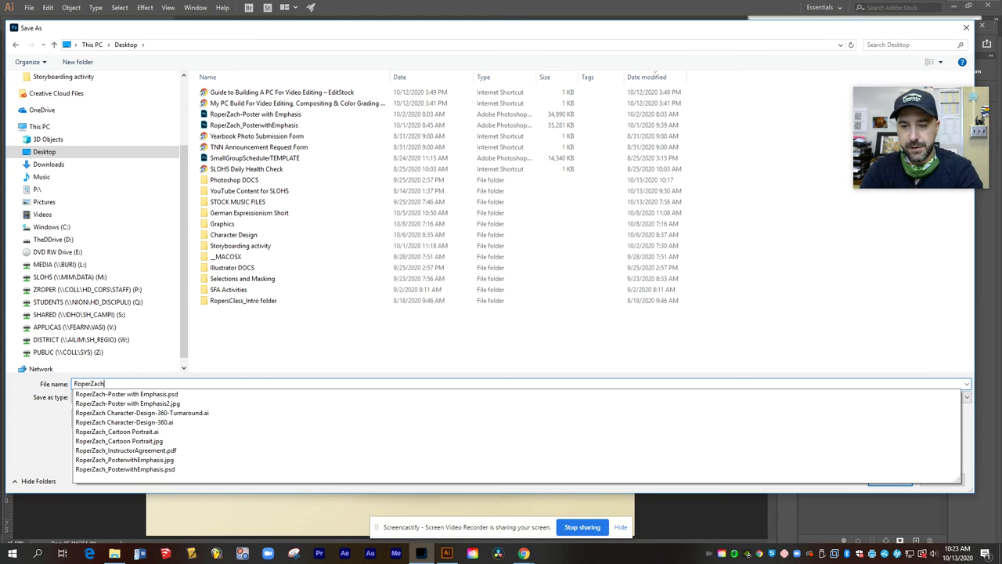
pyautogui.write(' Final T')
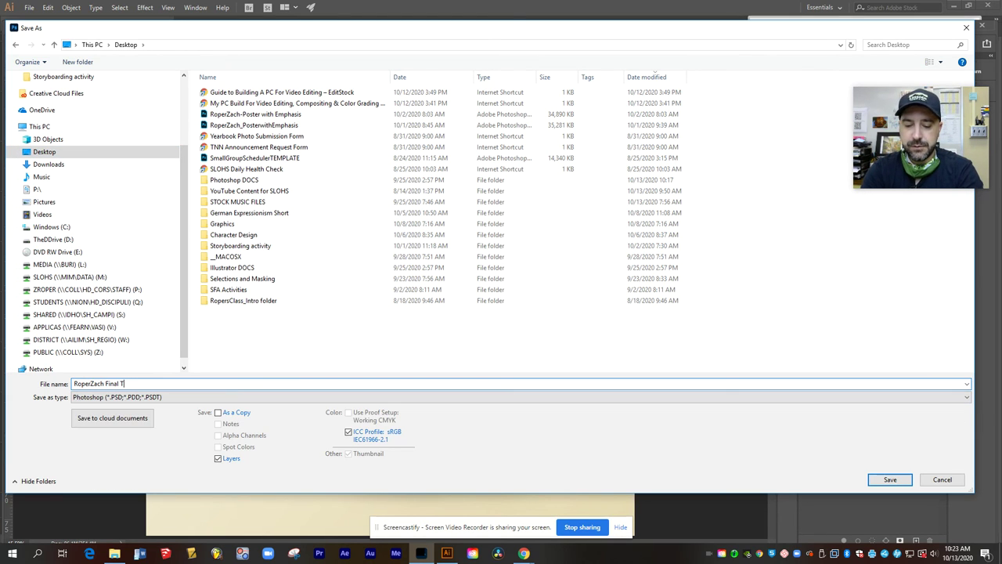
pyautogui.write('ee Mo')
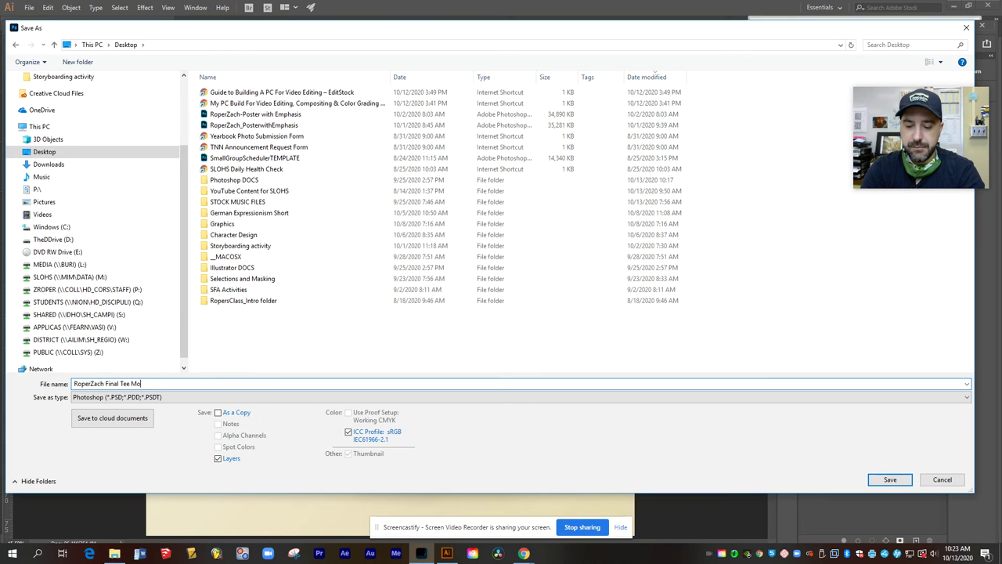
pyautogui.write('ckup')
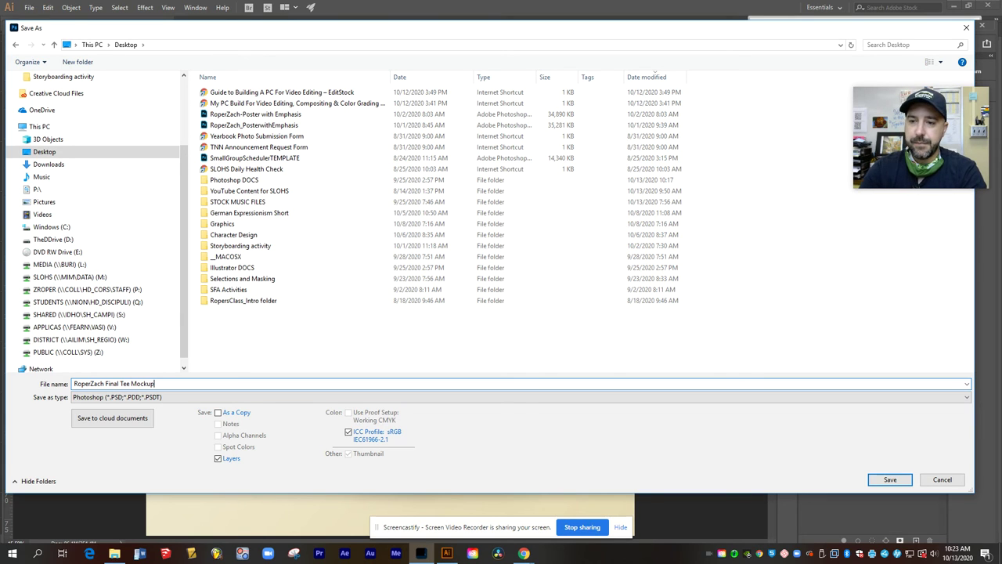
pyautogui.click(100, 399)
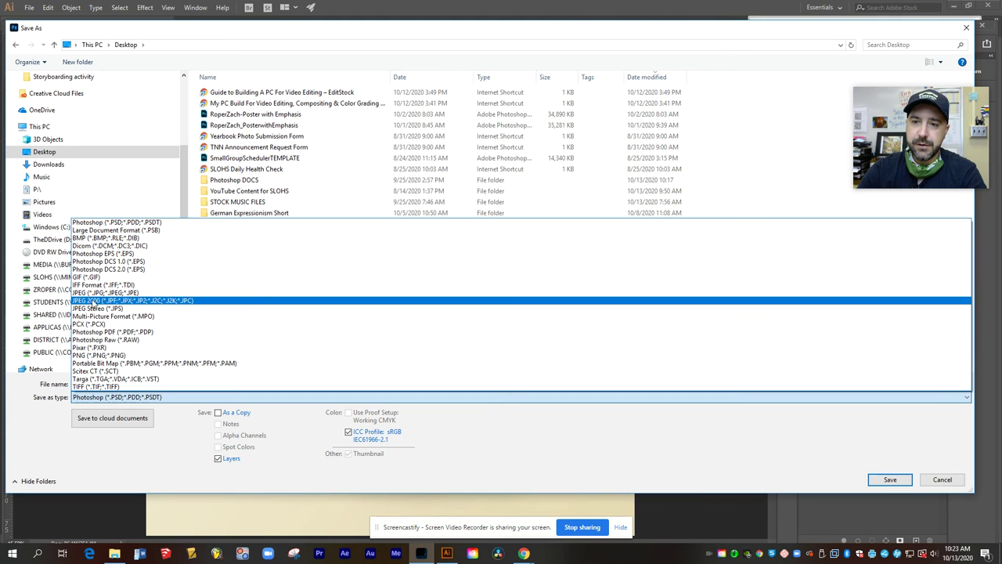
pyautogui.click(105, 292)
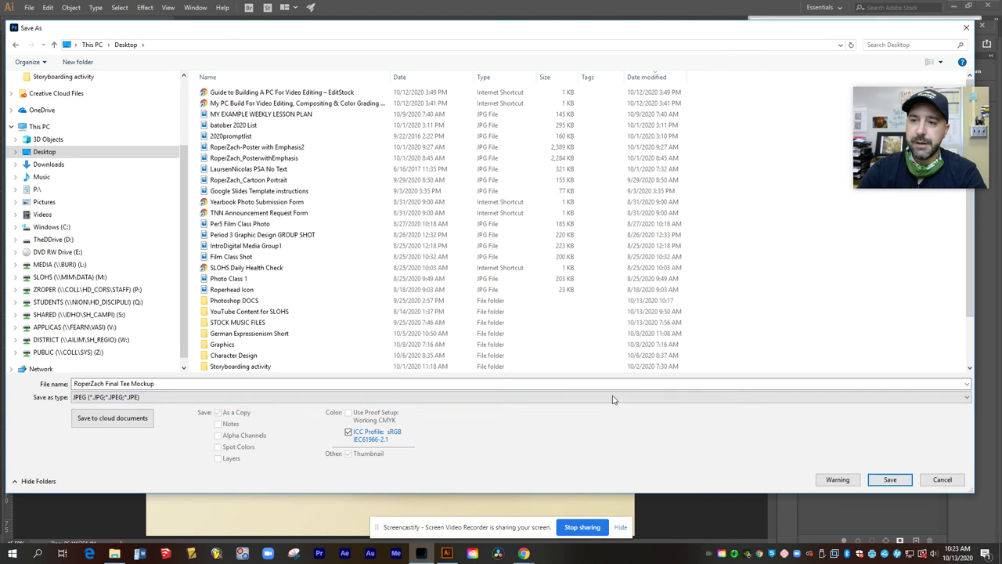
pyautogui.click(893, 479)
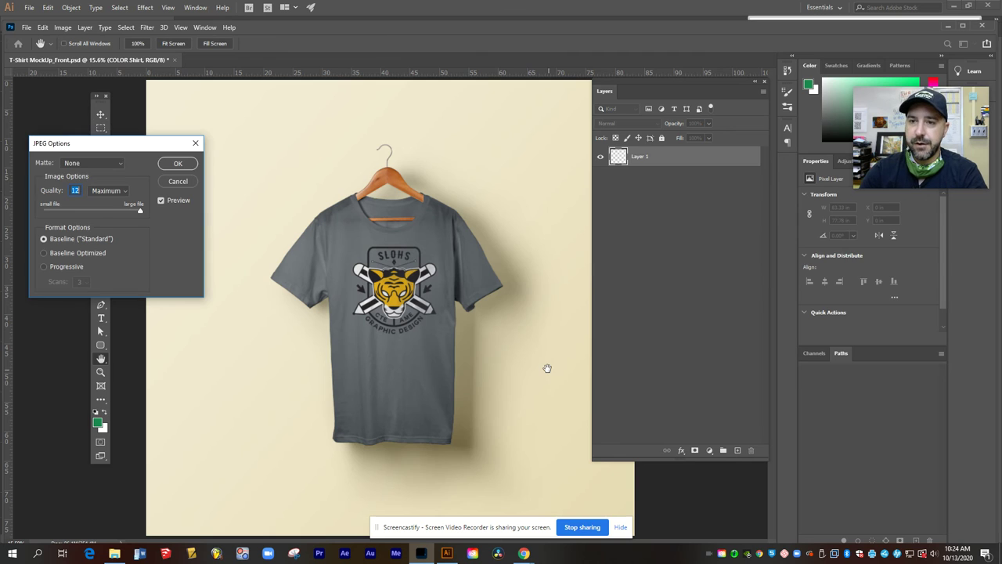
pyautogui.click(186, 165)
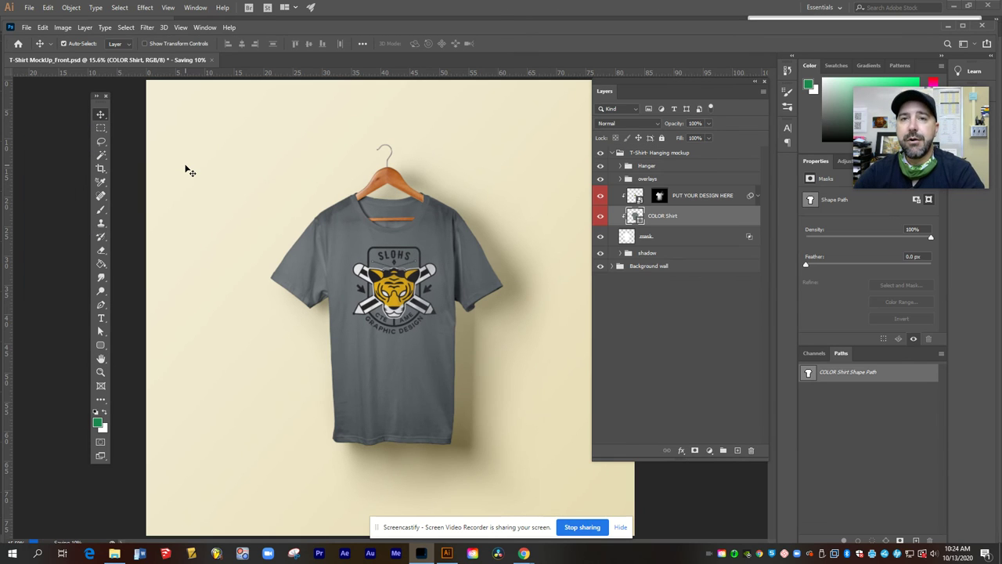
pyautogui.press('ctrl')
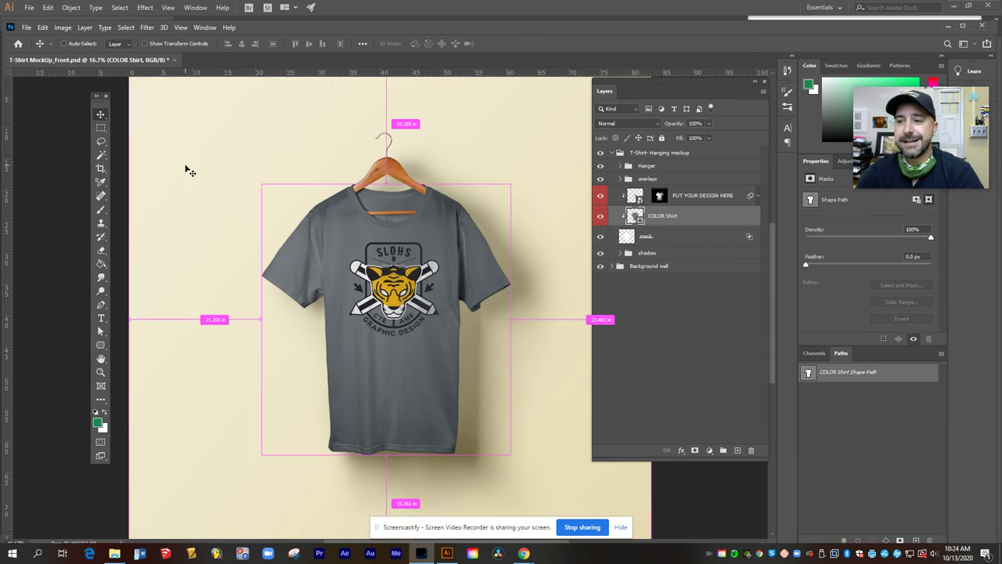
pyautogui.hotkey('ctrl', '+')
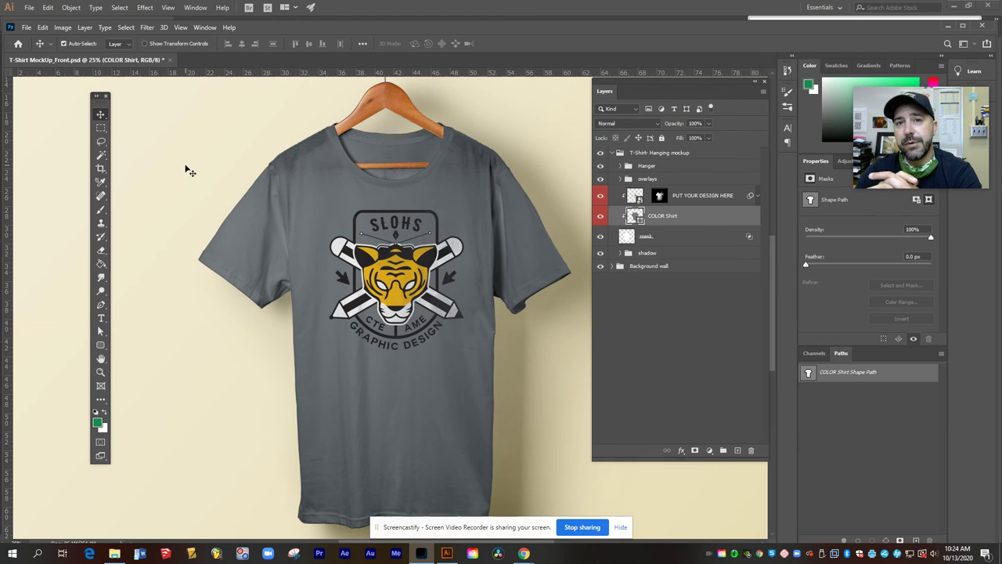